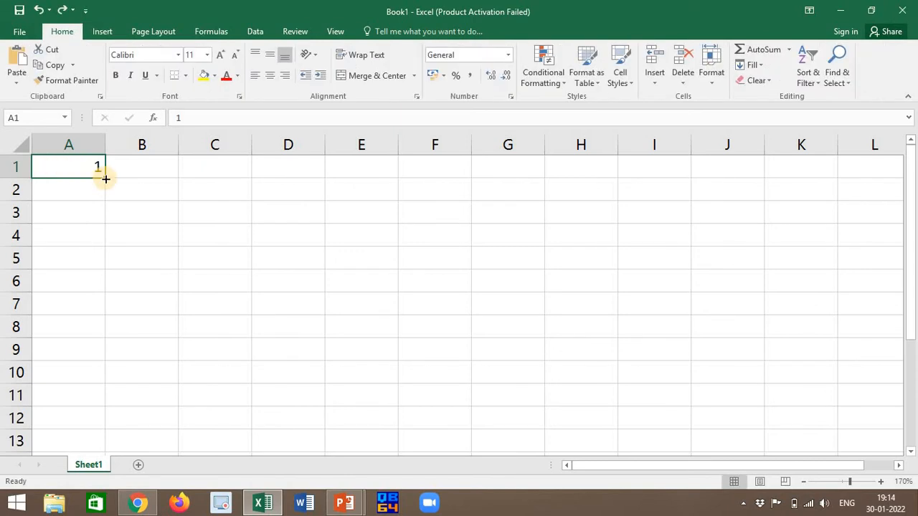
AutoFill the 1 in A1 down to A10 as a Fill Series running from 1 to 10
{"action": "left_click_drag", "start_coordinate": [104, 177], "coordinate": [83, 384]}
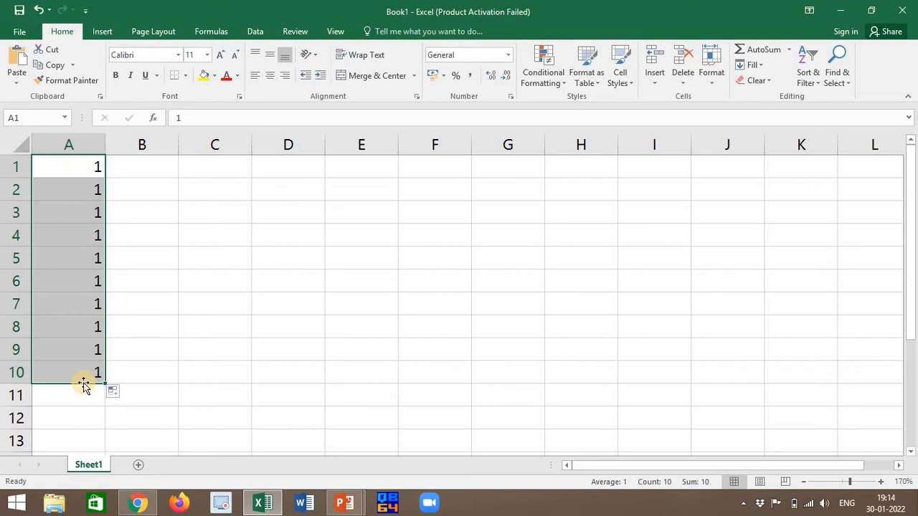
{"action": "left_click", "coordinate": [118, 394]}
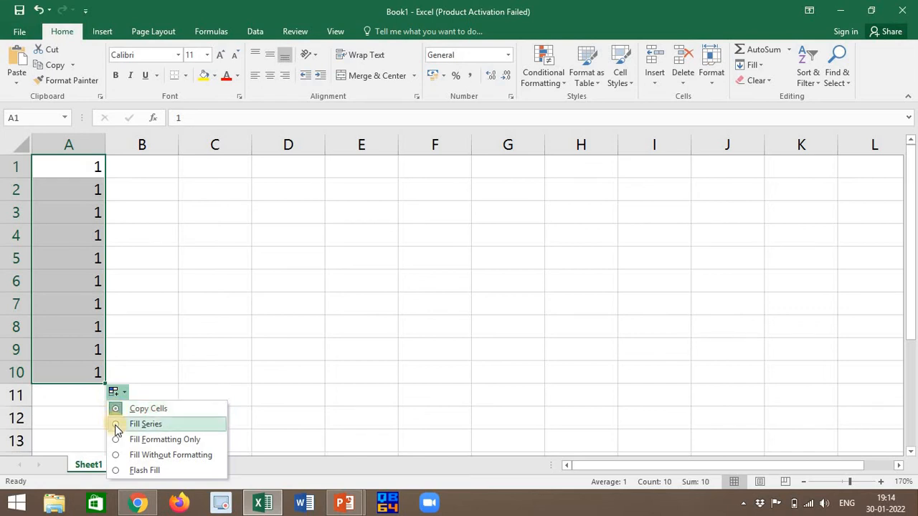
{"action": "left_click", "coordinate": [116, 426]}
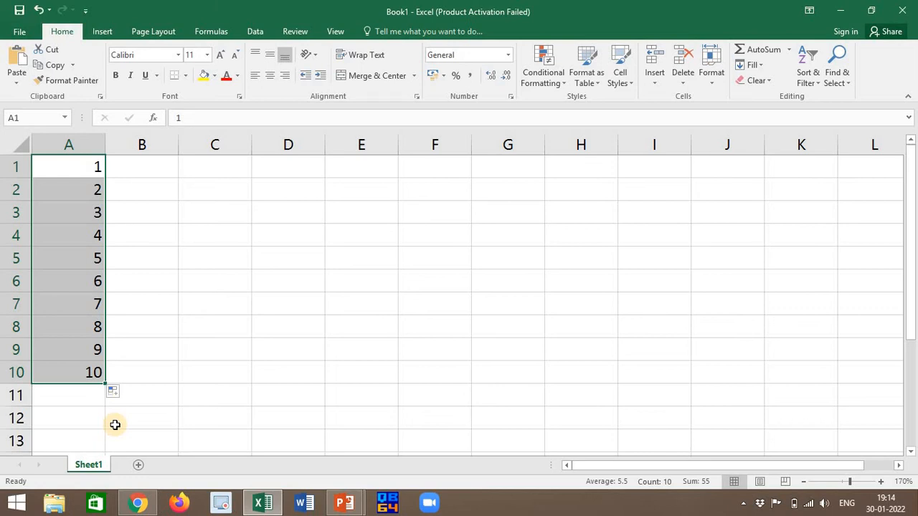
Enter Monday in B1 and AutoFill the weekdays down to Sunday in B7
{"action": "left_click", "coordinate": [159, 167]}
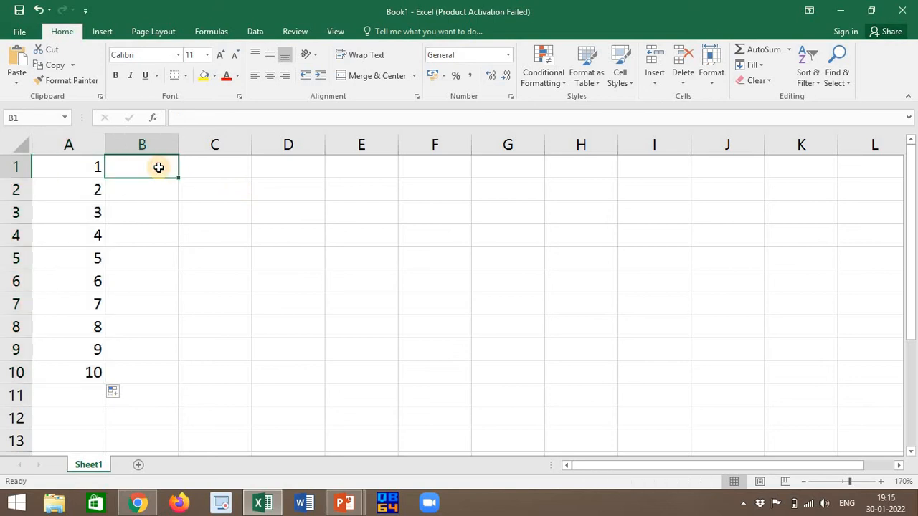
{"action": "type", "text": "Monday"}
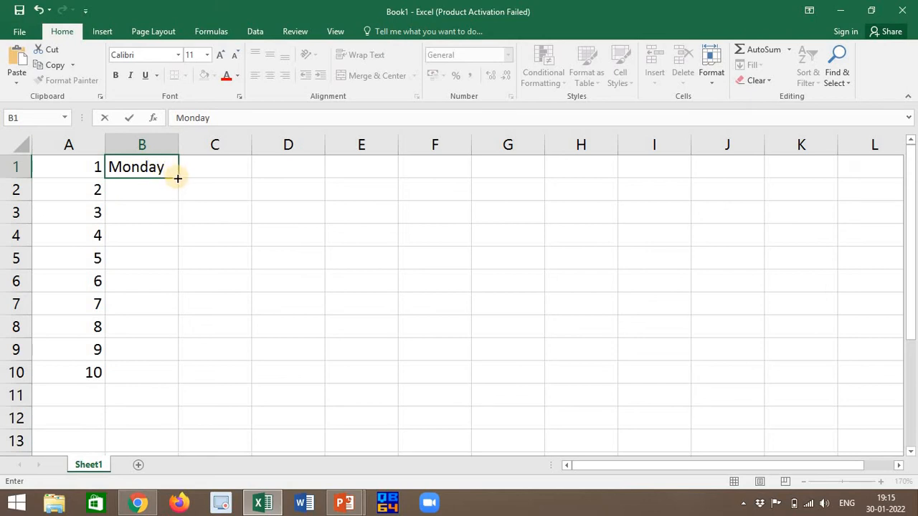
{"action": "left_click_drag", "start_coordinate": [180, 177], "coordinate": [177, 322]}
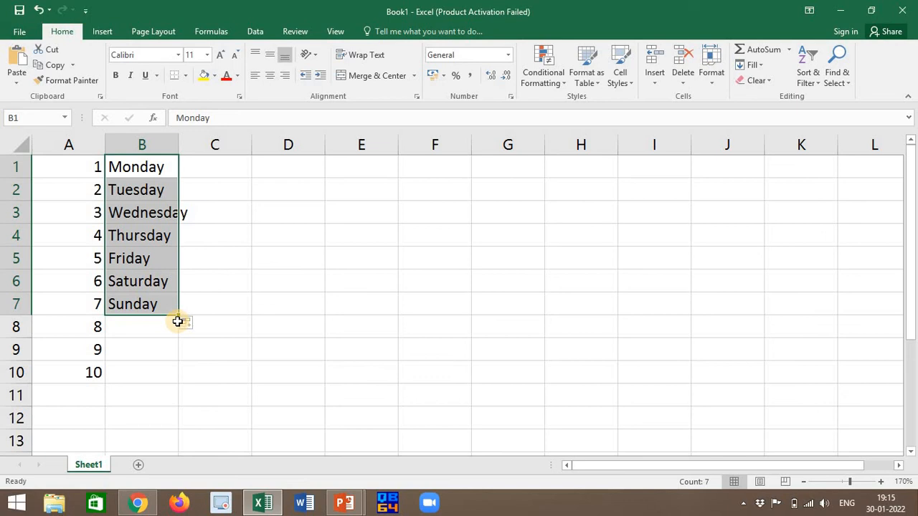
Enter January in C1 and AutoFill the month names down to C13
{"action": "left_click", "coordinate": [239, 172]}
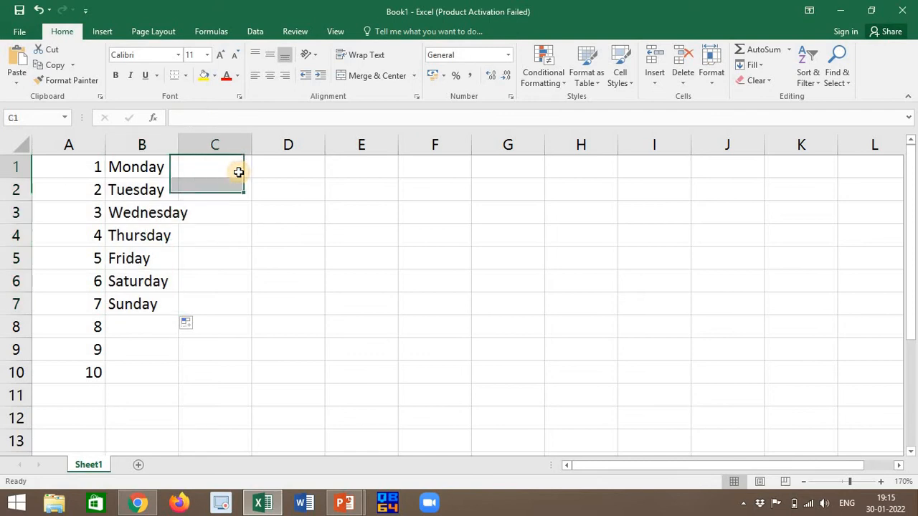
{"action": "type", "text": "January"}
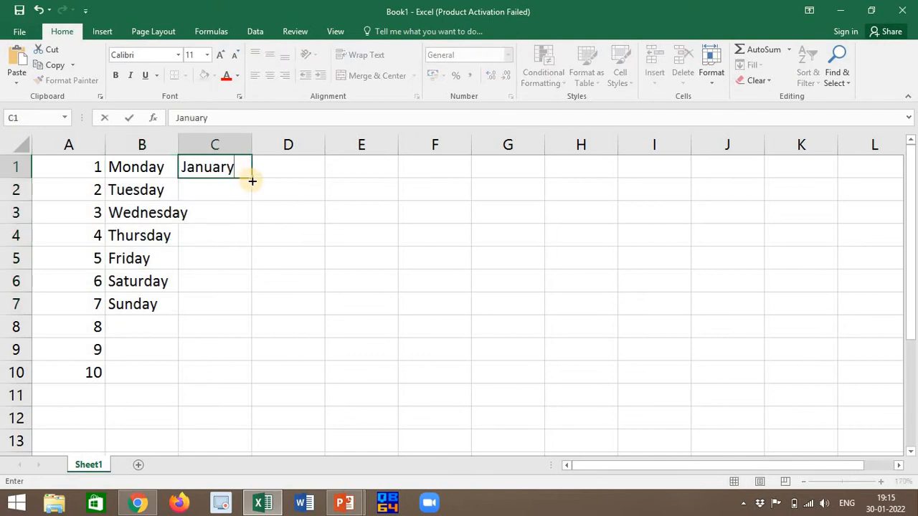
{"action": "key", "text": "ctrl+Return"}
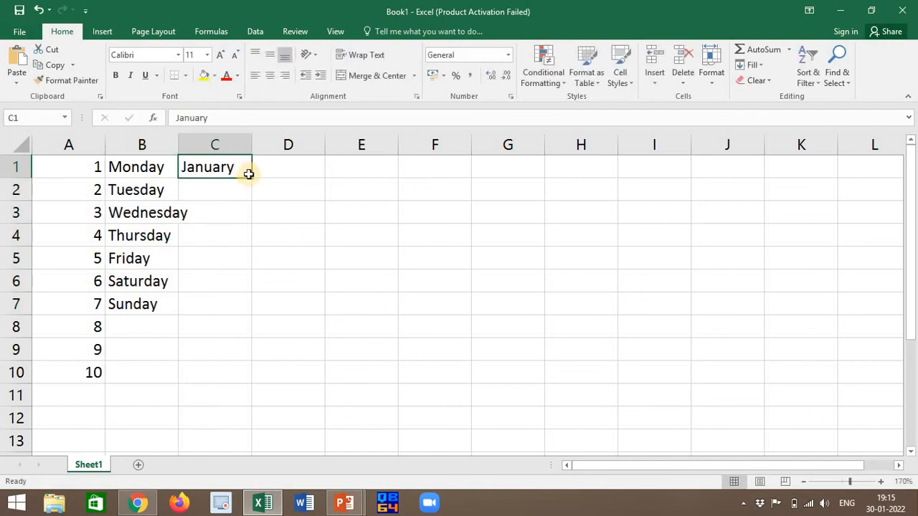
{"action": "left_click_drag", "start_coordinate": [252, 179], "coordinate": [237, 446]}
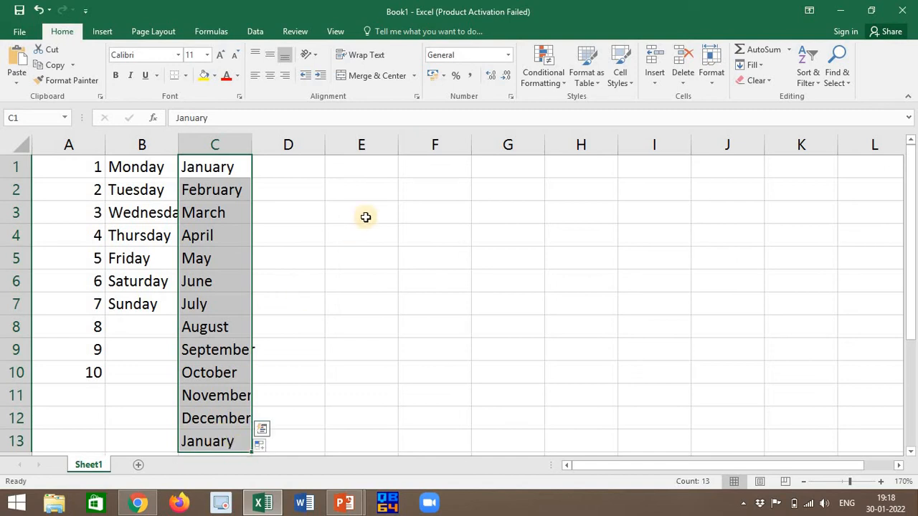
Enter 2 and 4 in E1 and E2, and AutoFill the even-number series from both cells down to E11
{"action": "left_click", "coordinate": [368, 165]}
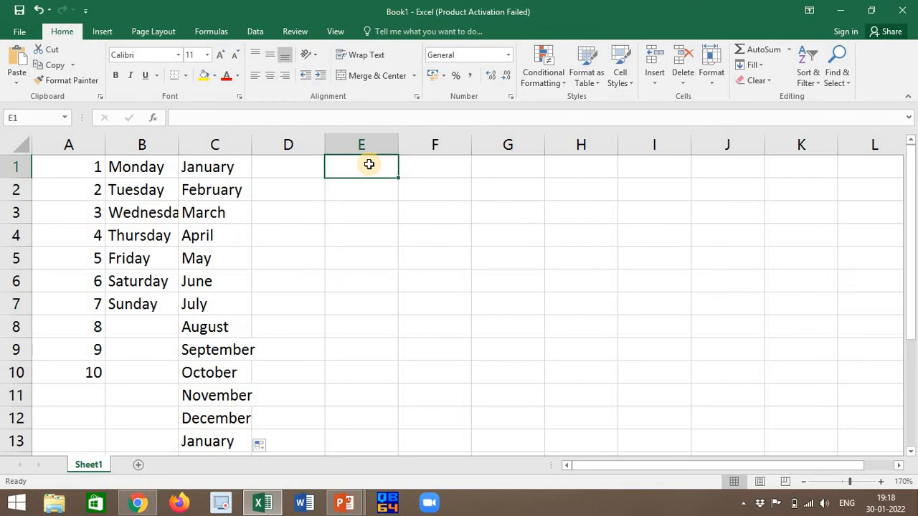
{"action": "type", "text": "2"}
{"action": "key", "text": "Return"}
{"action": "type", "text": "4"}
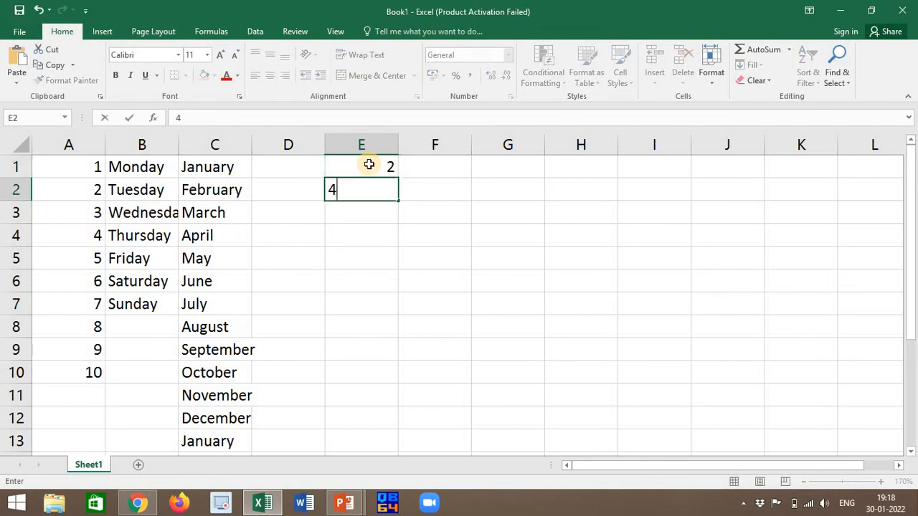
{"action": "key", "text": "Return"}
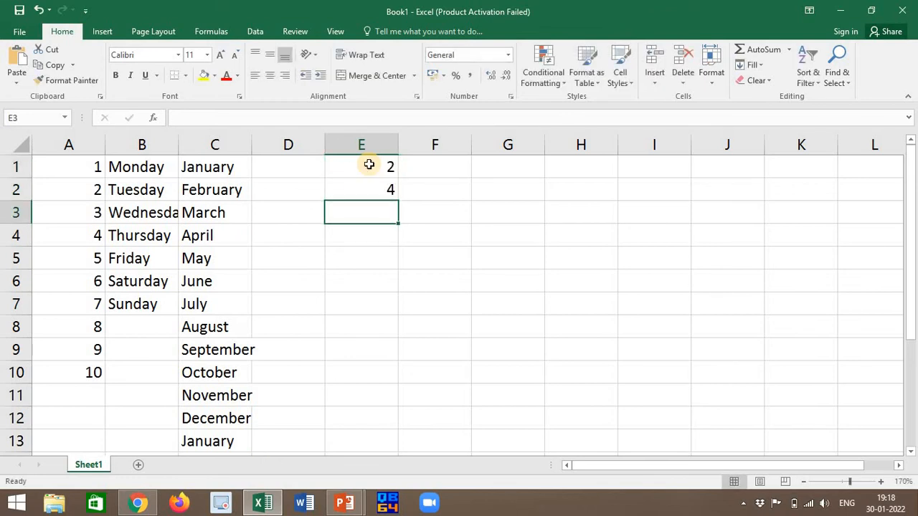
{"action": "left_click_drag", "start_coordinate": [369, 165], "coordinate": [396, 406]}
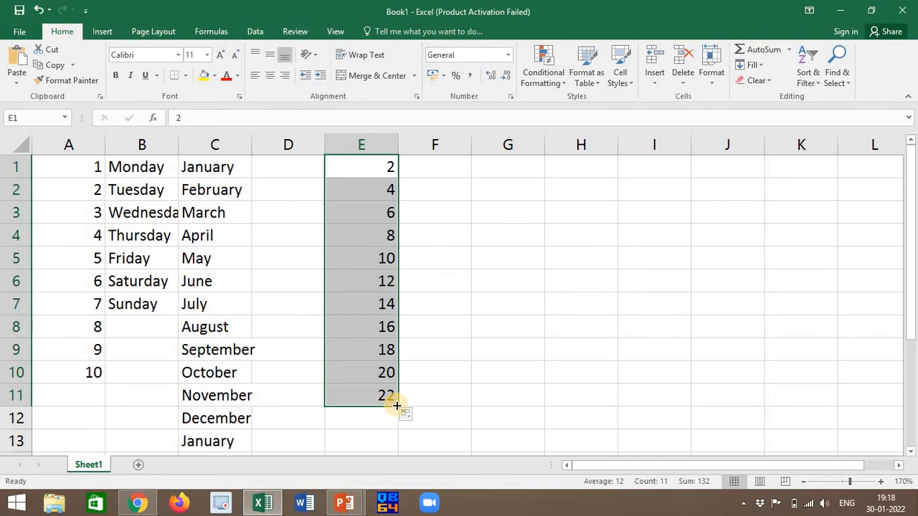
{"action": "left_click", "coordinate": [397, 406]}
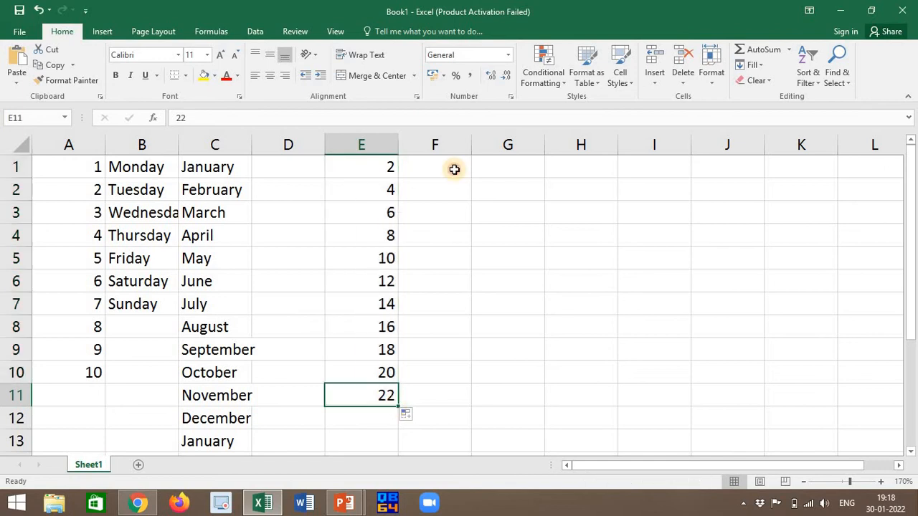
Enter 1 and 3 in F1 and F2, and AutoFill the odd-number series from both cells down to F10
{"action": "left_click", "coordinate": [454, 168]}
{"action": "type", "text": "1"}
{"action": "key", "text": "Return"}
{"action": "type", "text": "3"}
{"action": "key", "text": "Return"}
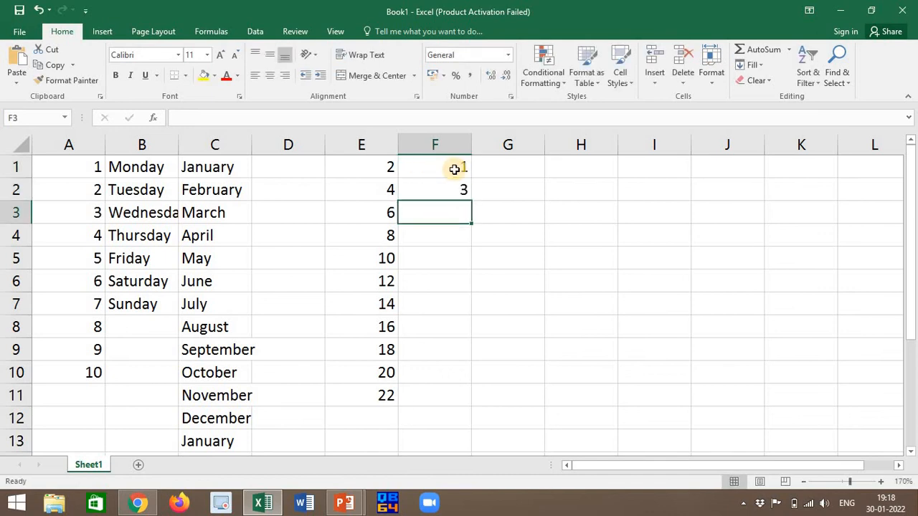
{"action": "left_click_drag", "start_coordinate": [454, 168], "coordinate": [474, 378]}
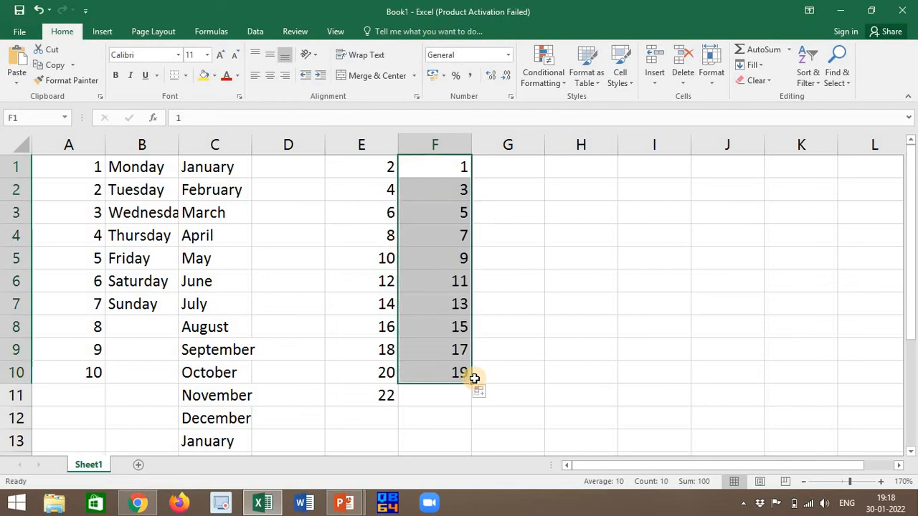
Enter 1 and 5 in G1 and G2, and AutoFill the series in increments of 4 down to G9
{"action": "left_click", "coordinate": [537, 170]}
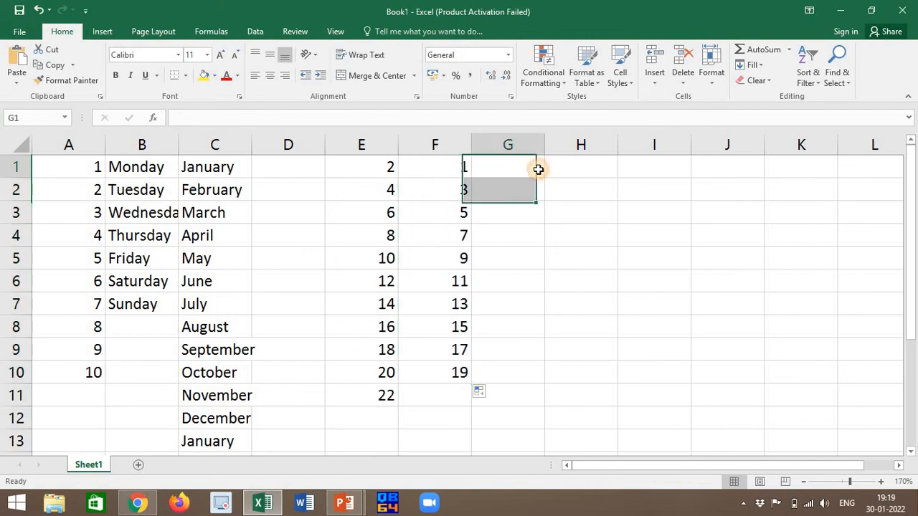
{"action": "type", "text": "1"}
{"action": "key", "text": "Return"}
{"action": "type", "text": "5"}
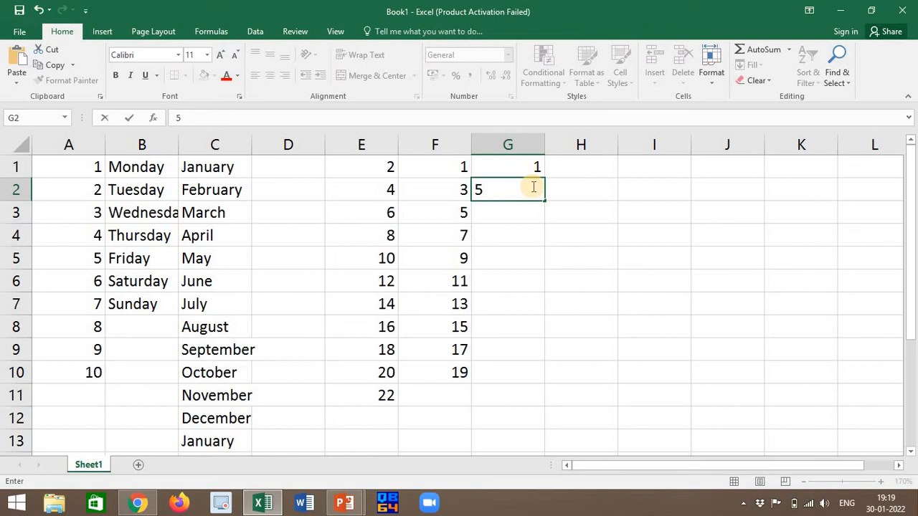
{"action": "left_click_drag", "start_coordinate": [527, 166], "coordinate": [540, 365]}
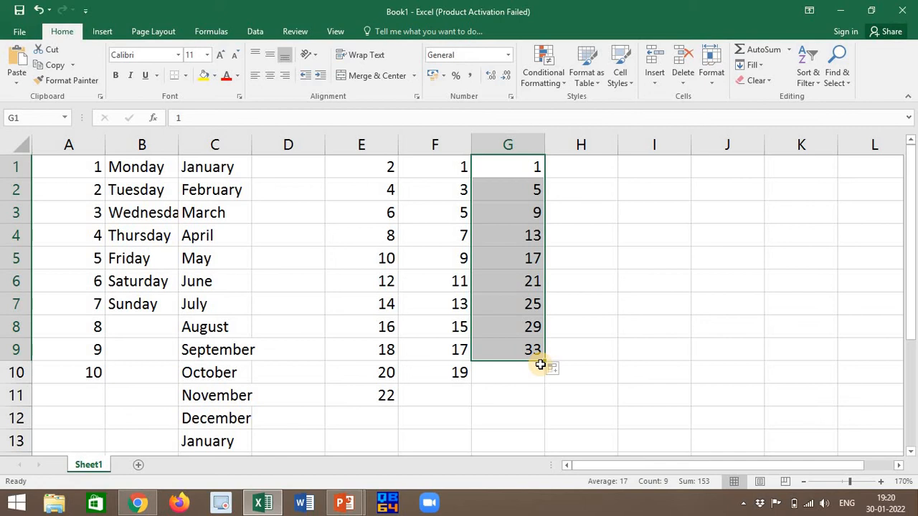
Enter 10 in J8 and AutoFill it upward to J3 as a Fill Series descending to 5
{"action": "left_click", "coordinate": [726, 323]}
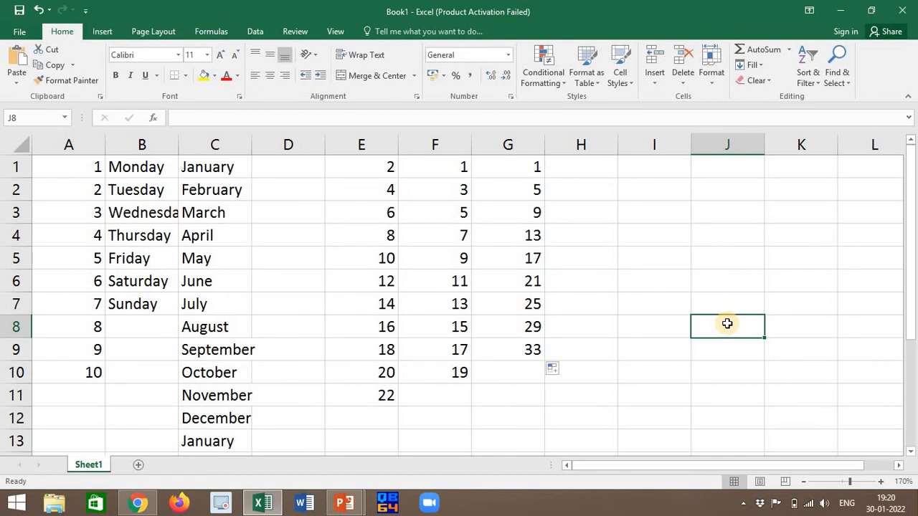
{"action": "type", "text": "10"}
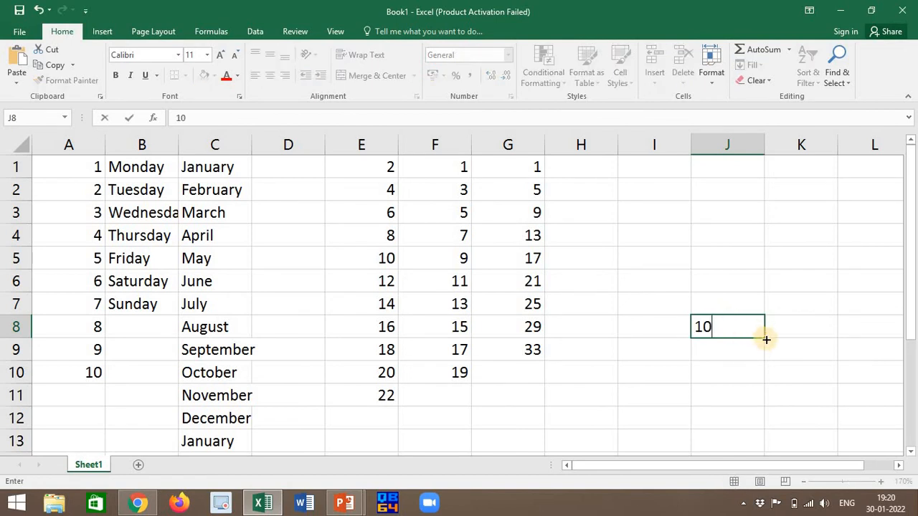
{"action": "left_click_drag", "start_coordinate": [767, 339], "coordinate": [753, 207]}
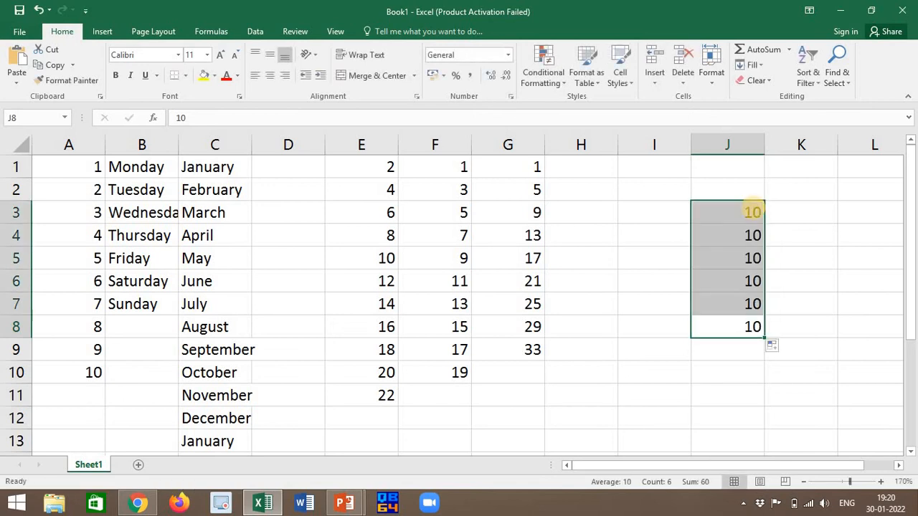
{"action": "left_click", "coordinate": [774, 355]}
{"action": "left_click", "coordinate": [787, 378]}
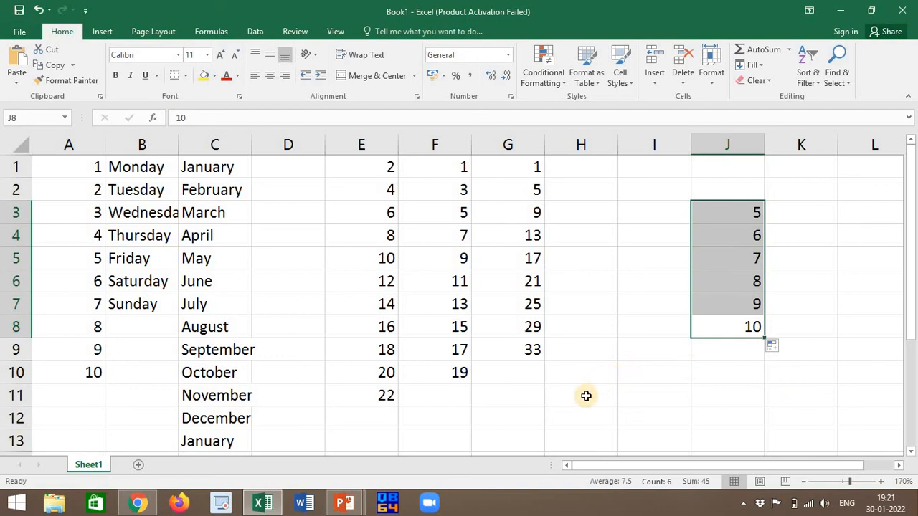
Enter 1 in H11 and AutoFill it across row 11 to K11 as a Fill Series from 1 to 4
{"action": "left_click", "coordinate": [584, 396]}
{"action": "type", "text": "1"}
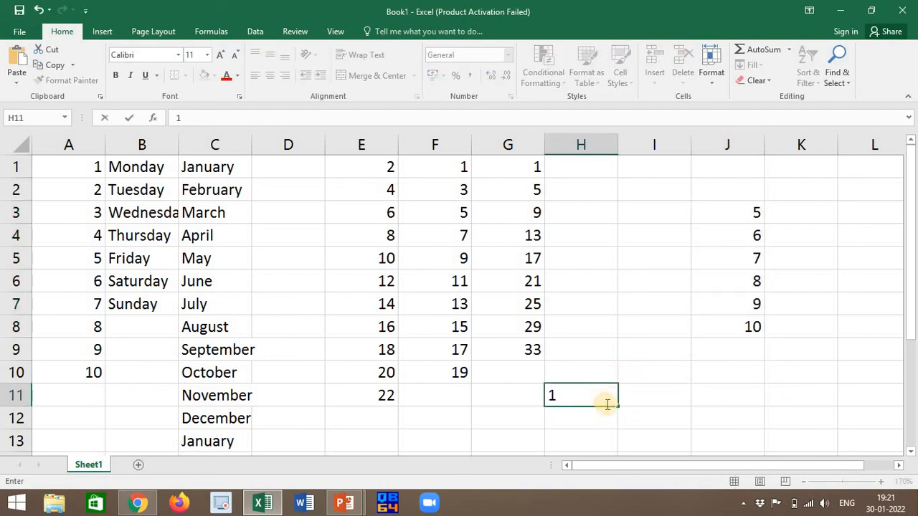
{"action": "left_click_drag", "start_coordinate": [617, 405], "coordinate": [810, 409]}
{"action": "left_click", "coordinate": [848, 415]}
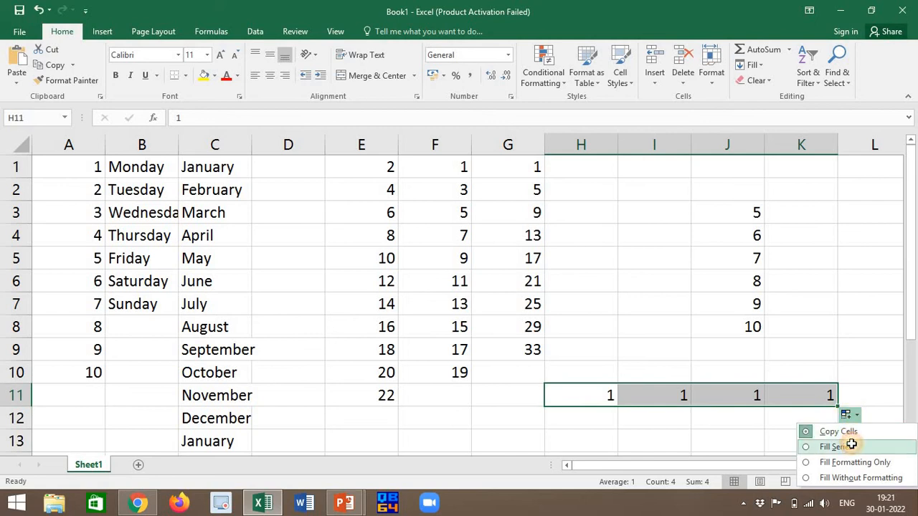
{"action": "left_click", "coordinate": [851, 446]}
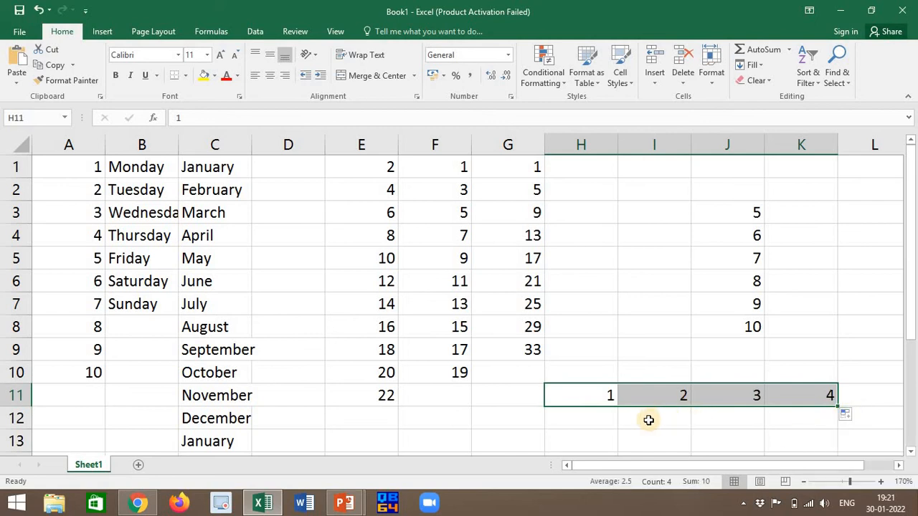
Enter 5 in K12 and AutoFill it backward along row 12 to G12 as a Fill Series descending to 1
{"action": "left_click", "coordinate": [809, 426]}
{"action": "type", "text": "5"}
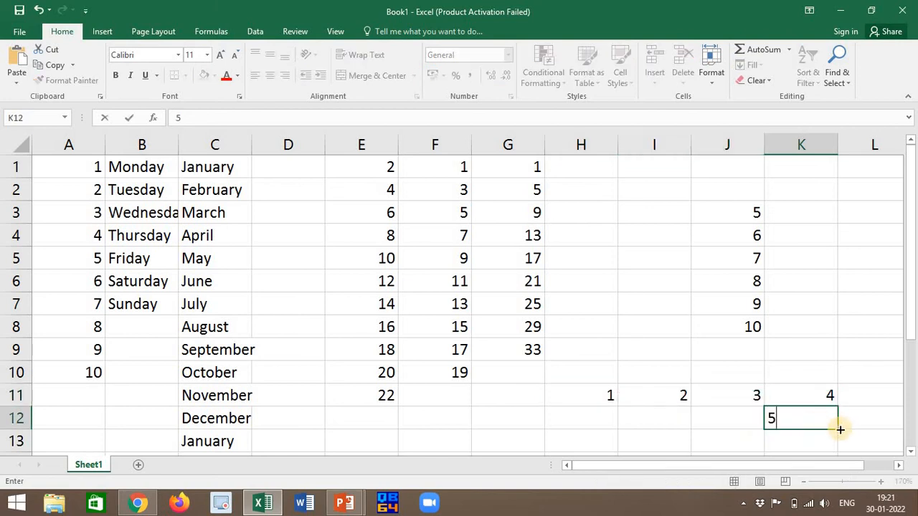
{"action": "left_click_drag", "start_coordinate": [839, 430], "coordinate": [462, 418]}
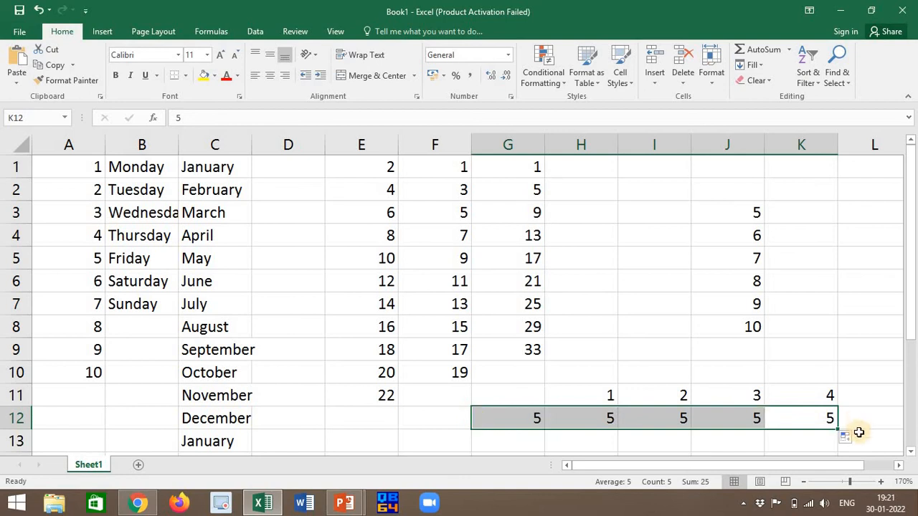
{"action": "left_click", "coordinate": [846, 437]}
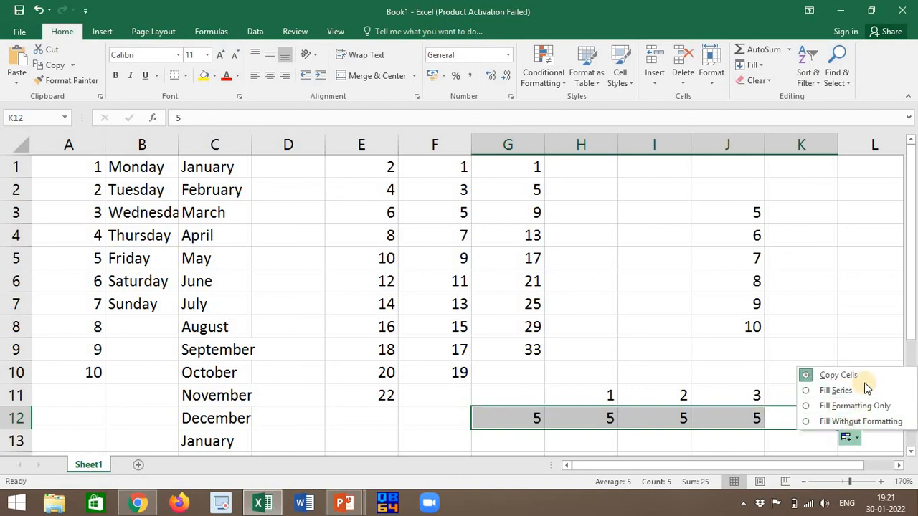
{"action": "left_click", "coordinate": [864, 390]}
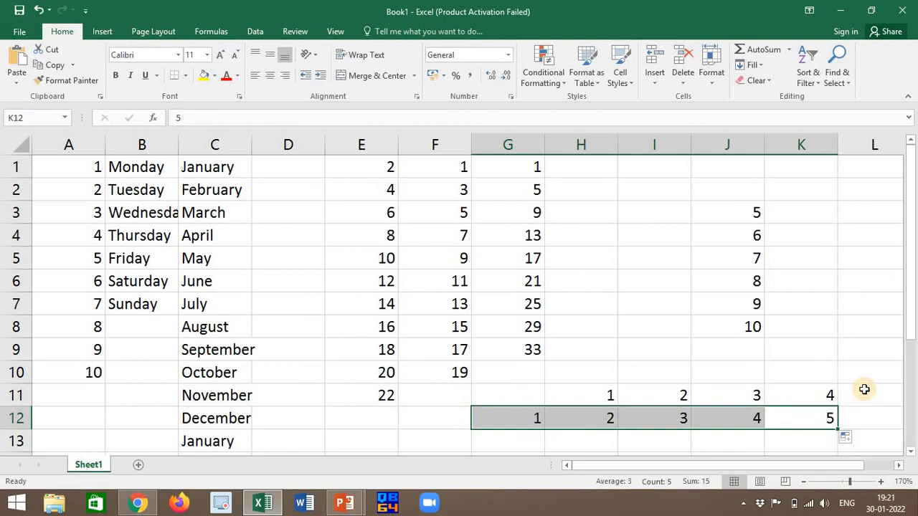